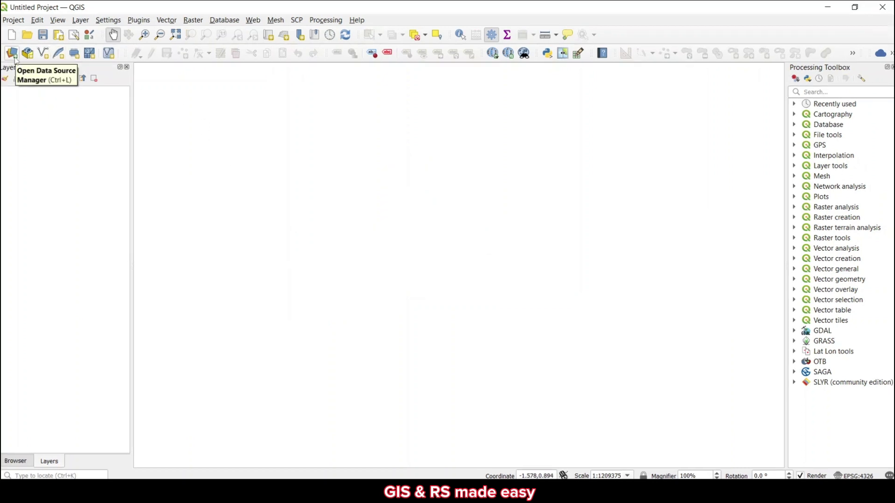
Create a new shapefile layer named 'polygon' with Polygon geometry type
click(43, 53)
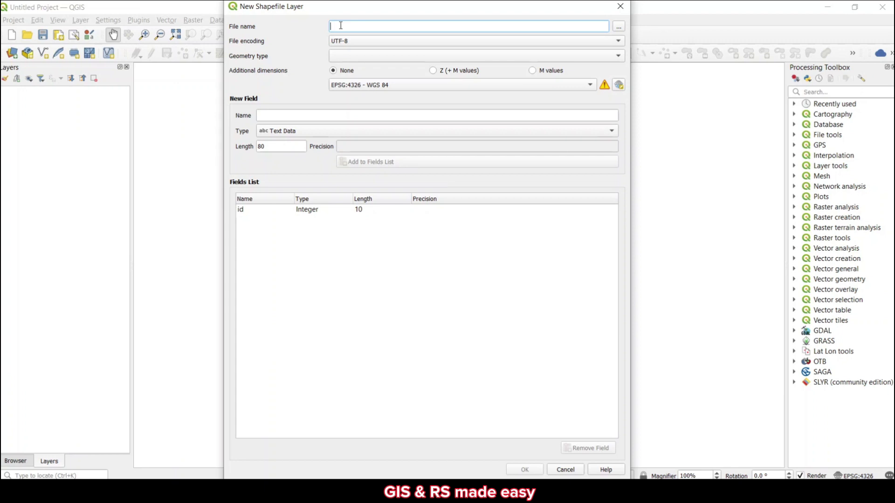
text(polygon)
click(355, 56)
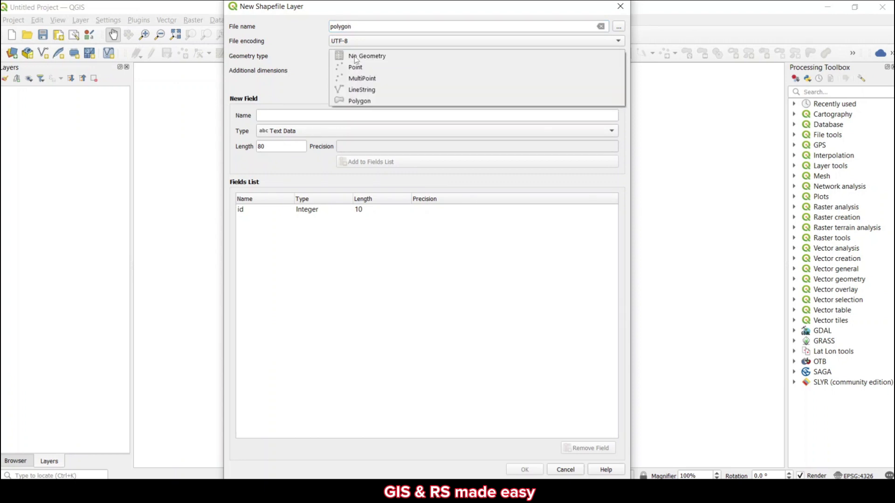
click(360, 100)
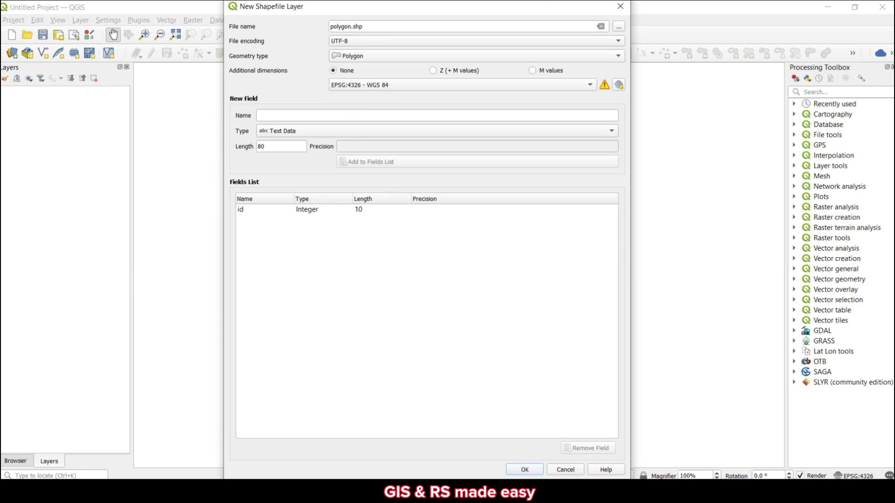
click(534, 474)
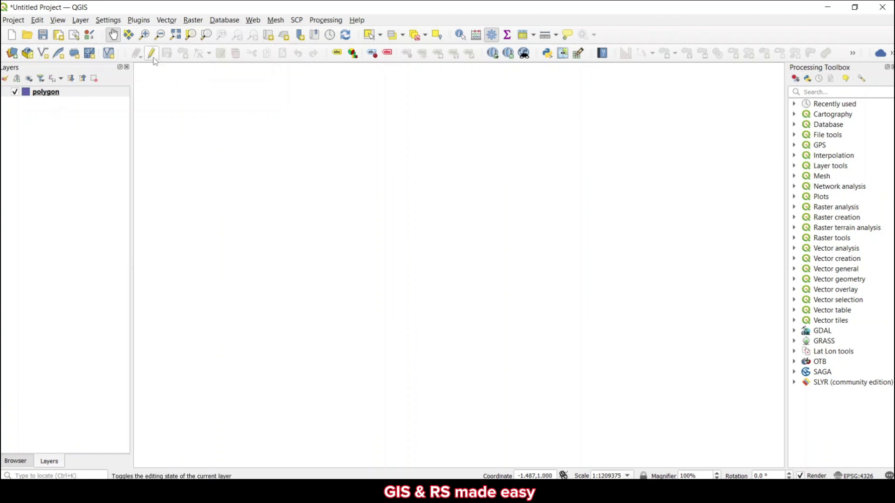
In edit mode, trace one jagged polygon near the map centre and accept it with a blank id
click(151, 53)
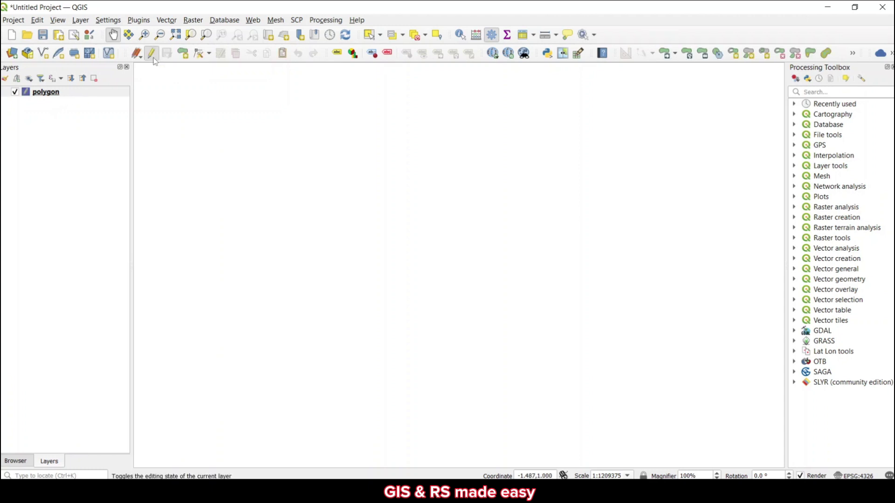
click(183, 55)
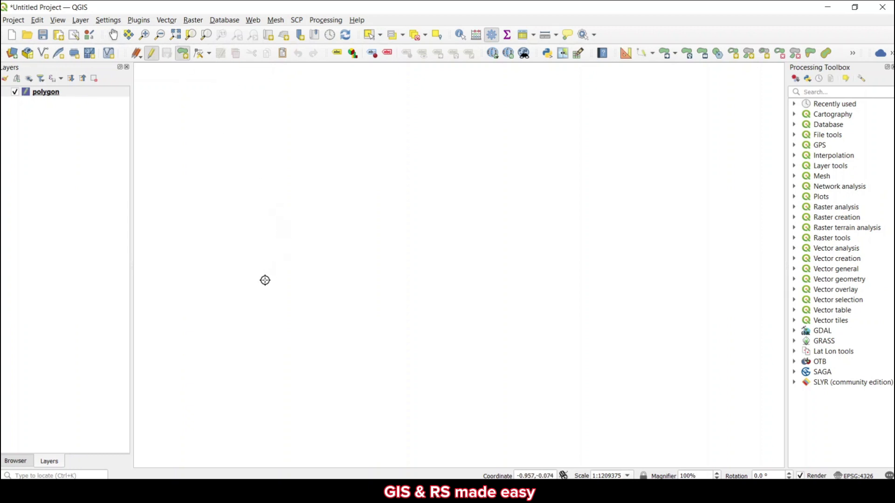
click(263, 287)
mouse_move(272, 278)
mouse_down()
mouse_move(383, 224)
mouse_move(380, 182)
mouse_move(416, 156)
mouse_move(417, 242)
mouse_move(455, 216)
mouse_move(469, 253)
mouse_move(297, 328)
mouse_up()
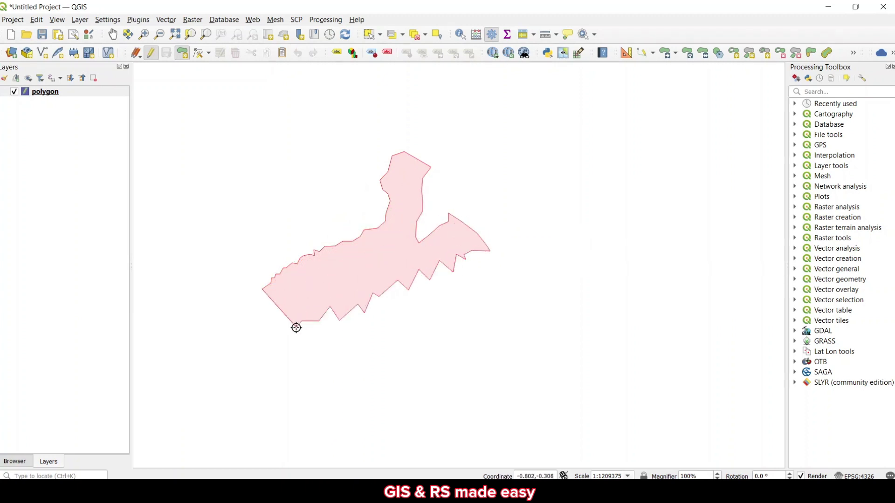
right_click(296, 327)
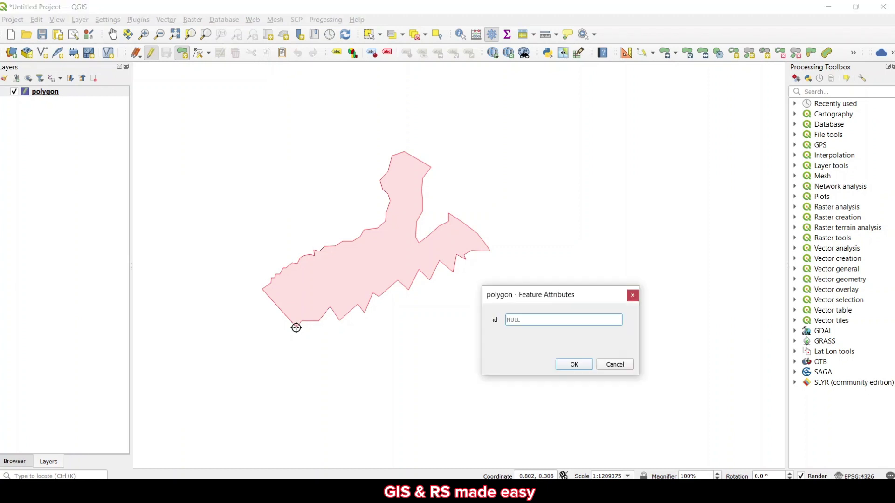
click(575, 364)
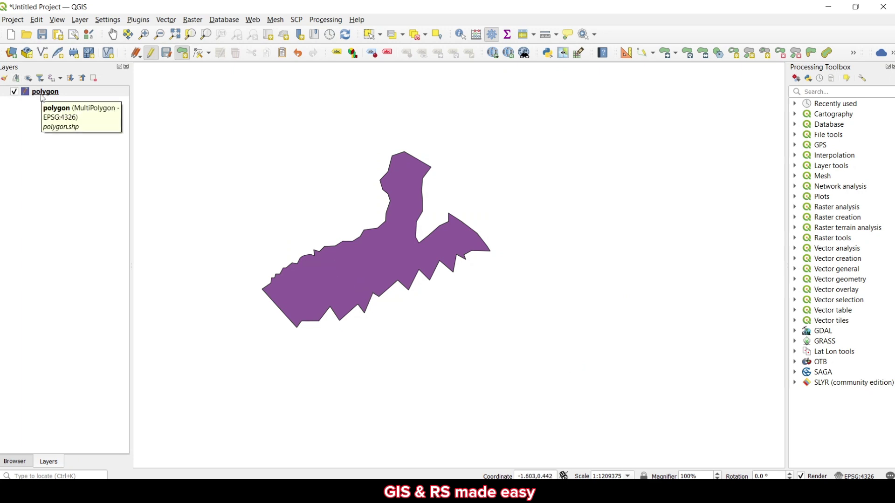
Give the polygon layer's single-symbol fill a bright blue colour in Symbology
double_click(42, 93)
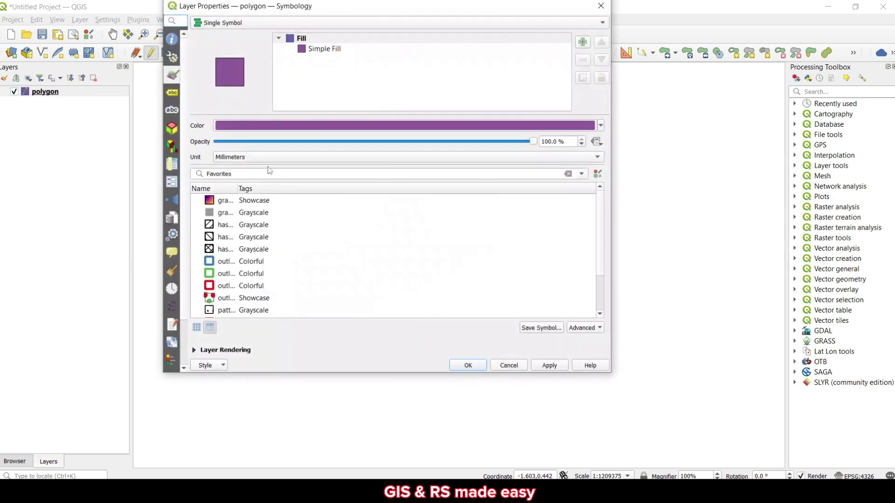
click(296, 128)
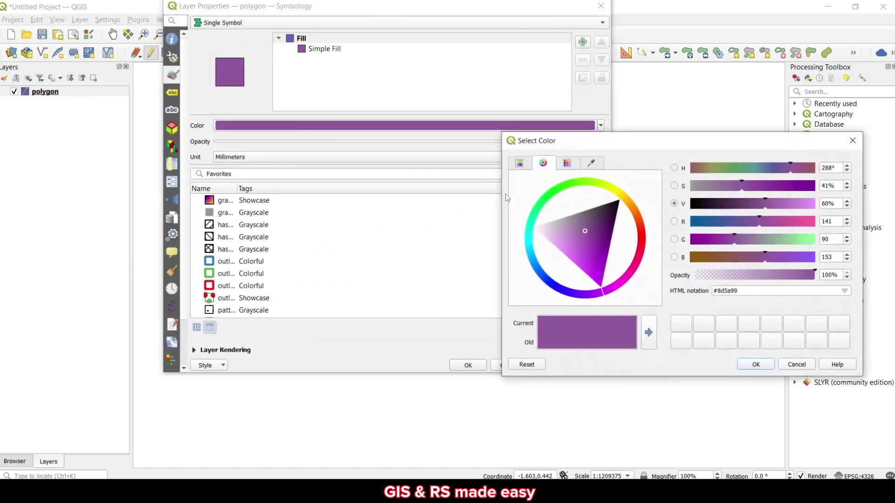
click(533, 259)
drag(586, 240, 557, 249)
click(750, 367)
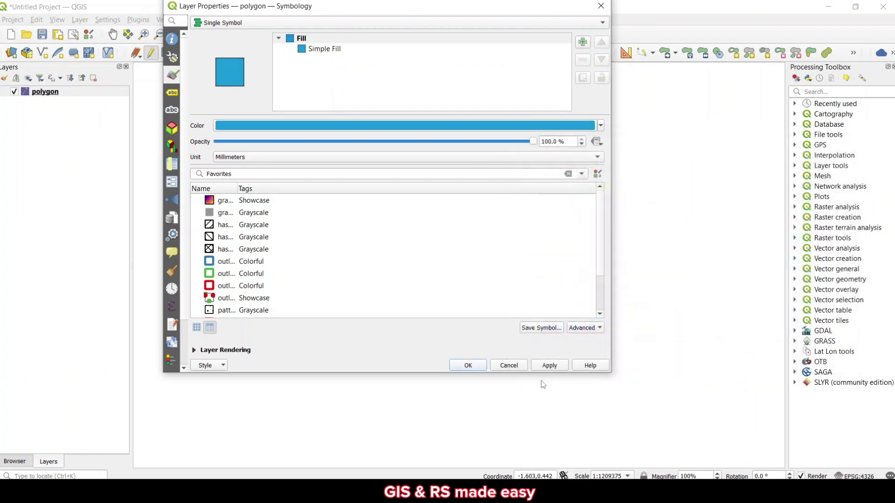
click(468, 366)
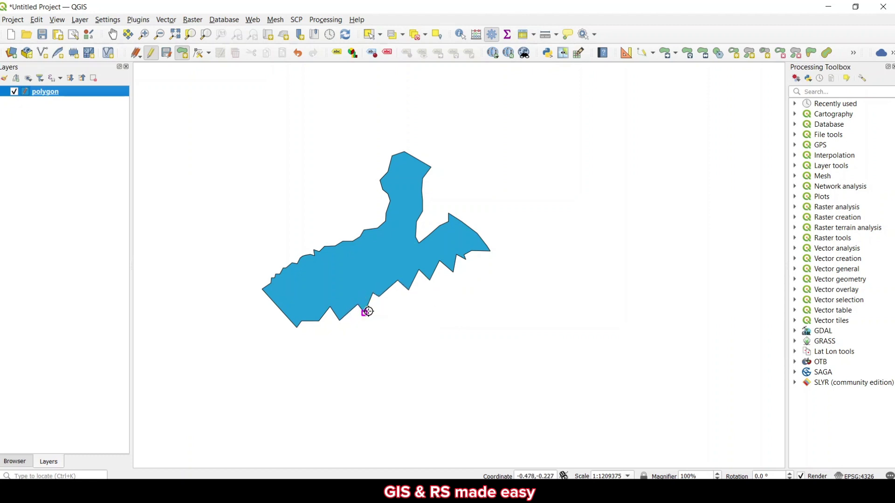
Smooth the blue polygon in place with Simplify Feature, using the Smooth method and an adjusted offset
click(718, 53)
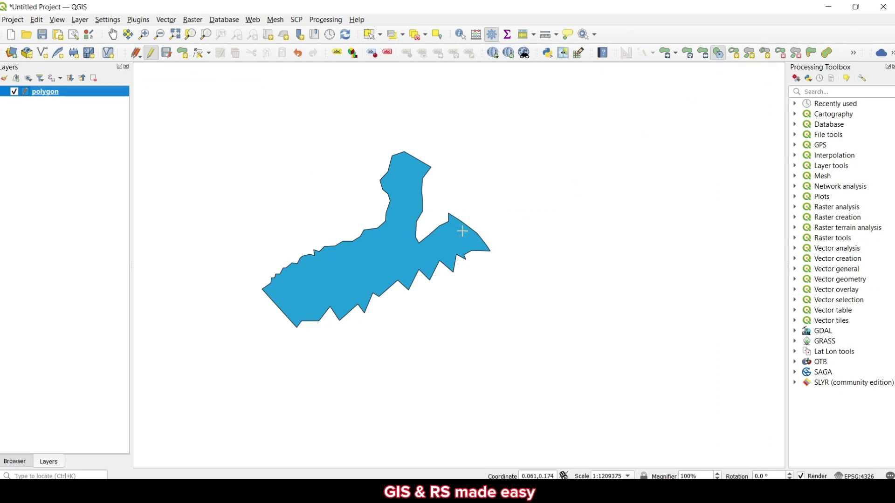
click(396, 250)
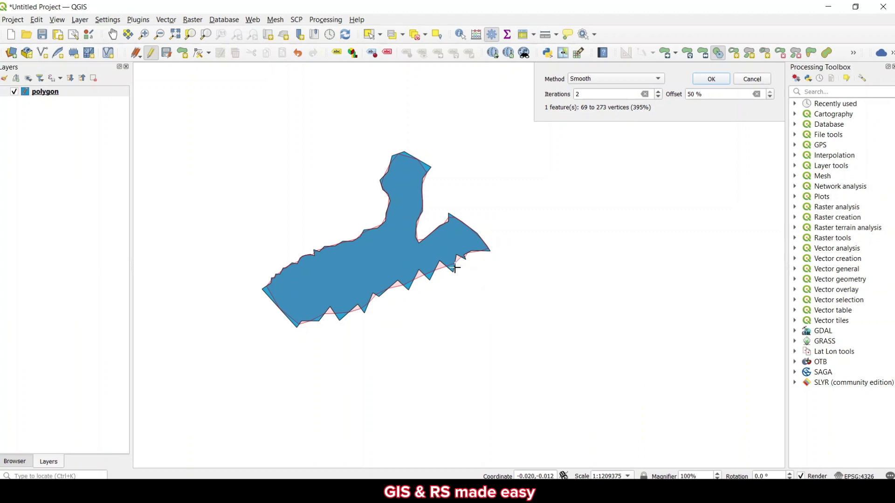
click(620, 76)
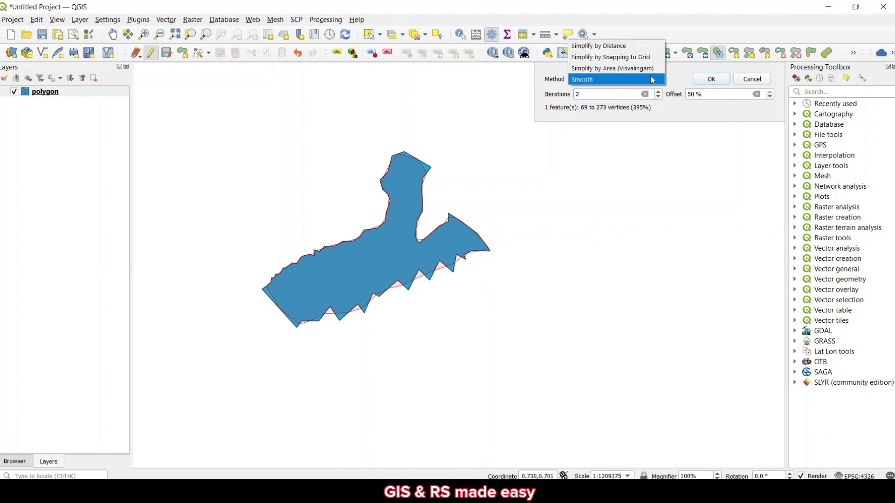
click(608, 81)
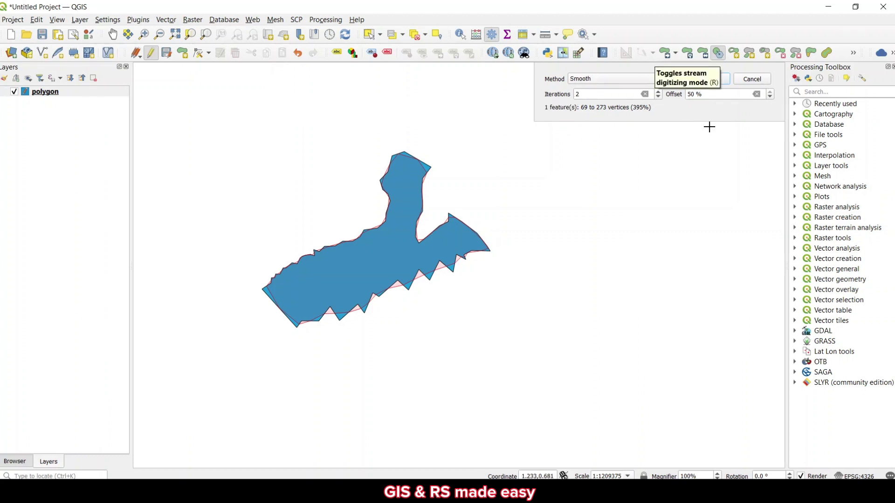
click(688, 94)
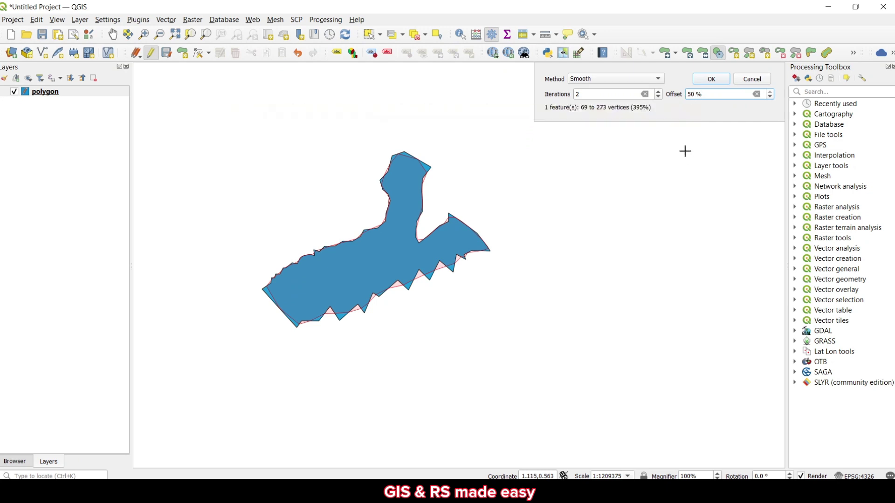
key(Delete)
key(Return)
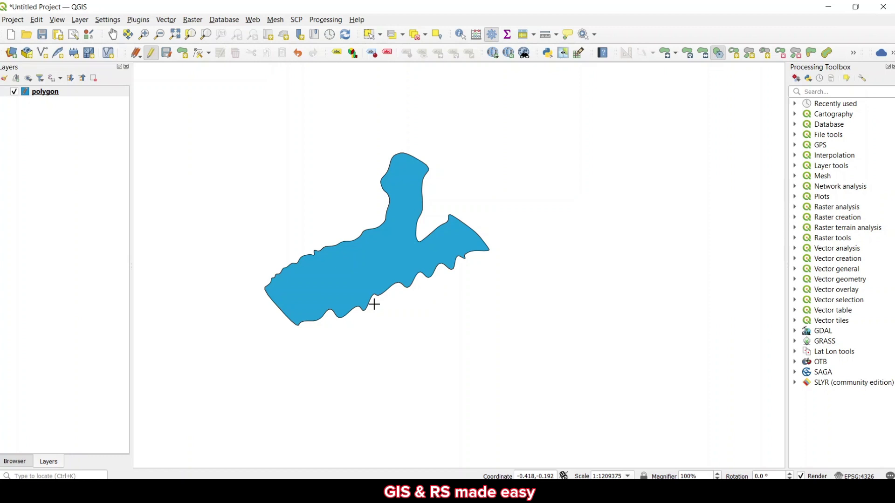
key(ctrl+z)
click(385, 270)
double_click(690, 99)
text(50)
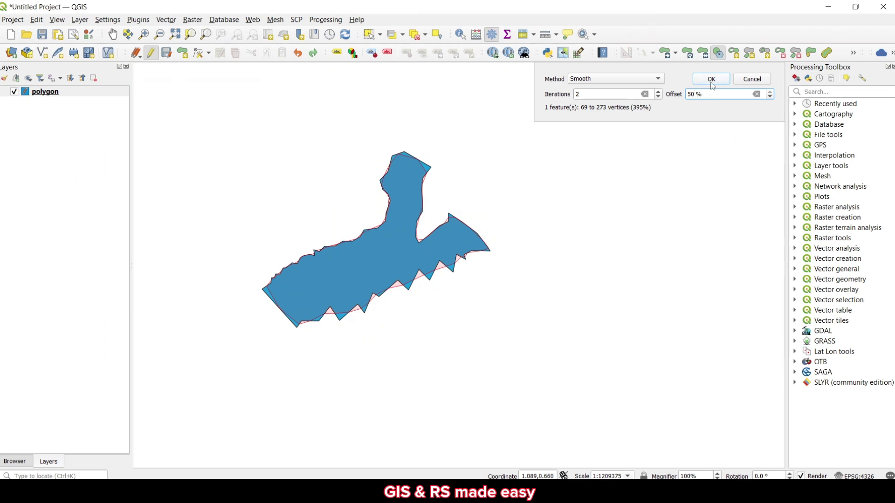
click(711, 79)
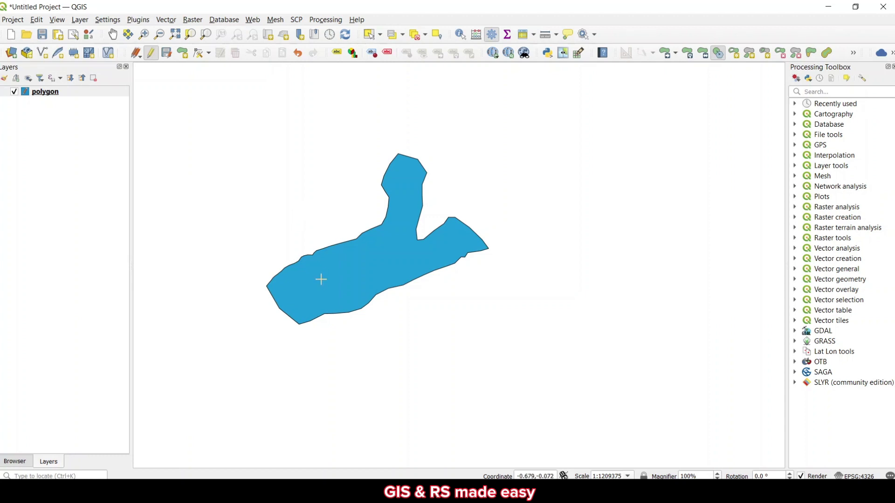
Undo the in-place smoothing and choose polygon as input for the Smooth algorithm
key(ctrl+z)
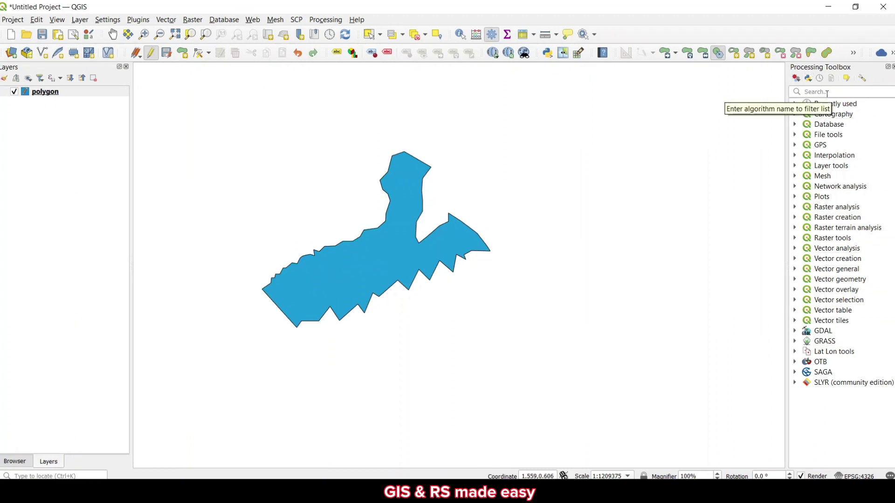
click(817, 92)
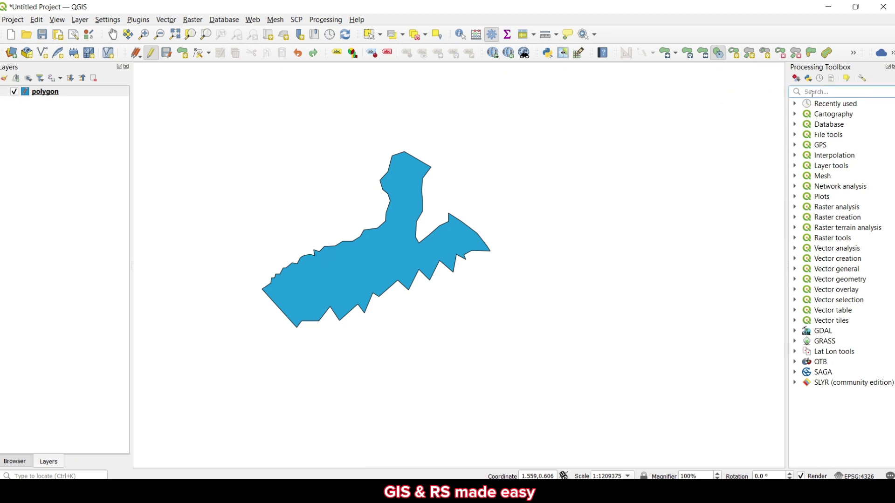
text(smooth)
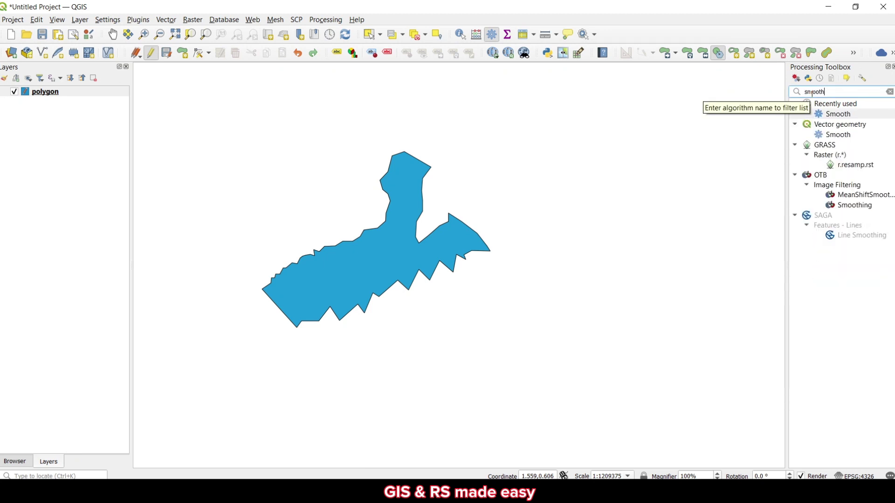
double_click(843, 114)
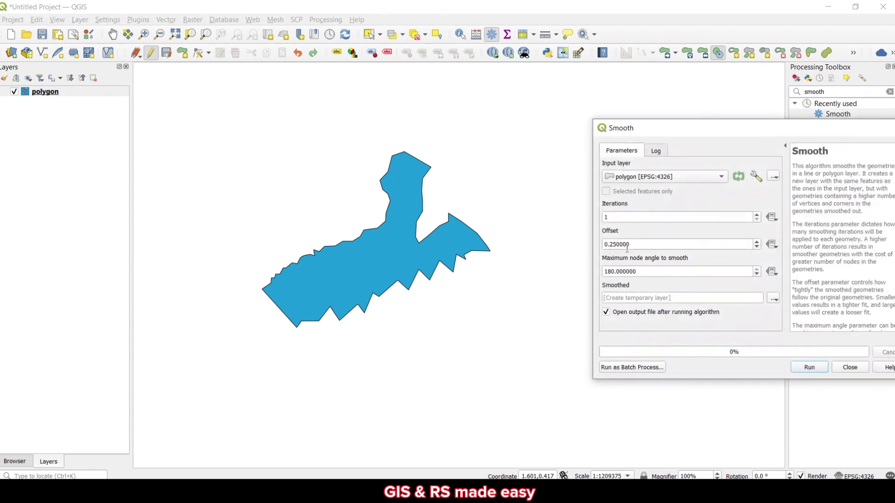
click(664, 182)
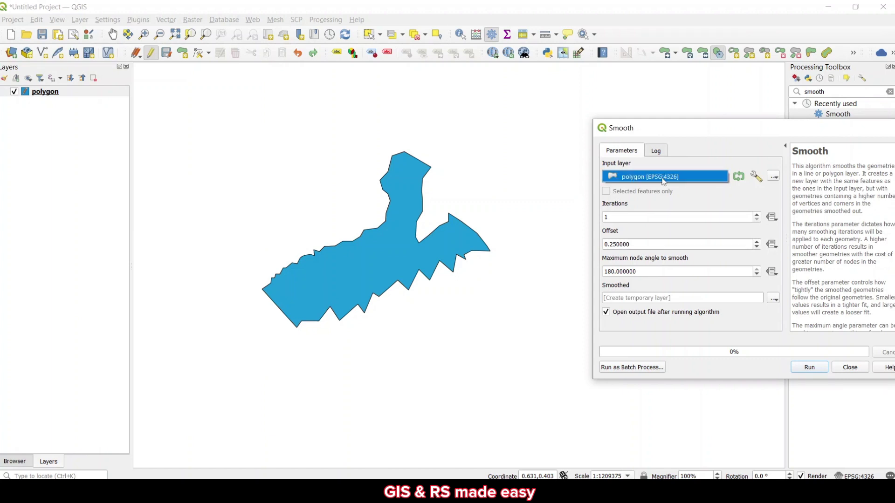
click(656, 180)
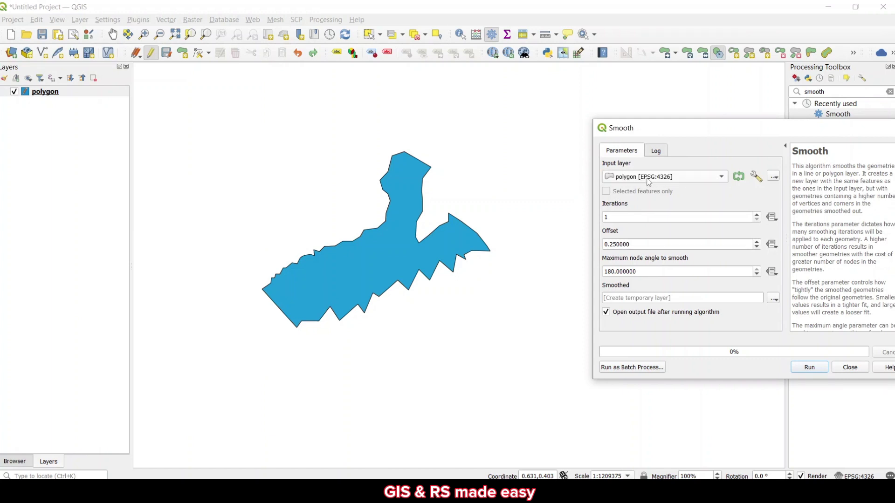
Run Smooth to create the pink Smoothed layer, then hide the original polygon layer
click(809, 368)
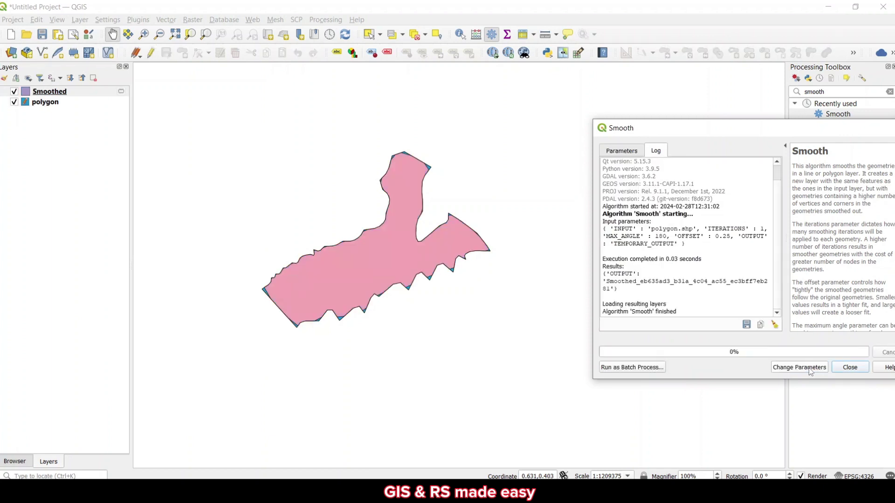
click(850, 368)
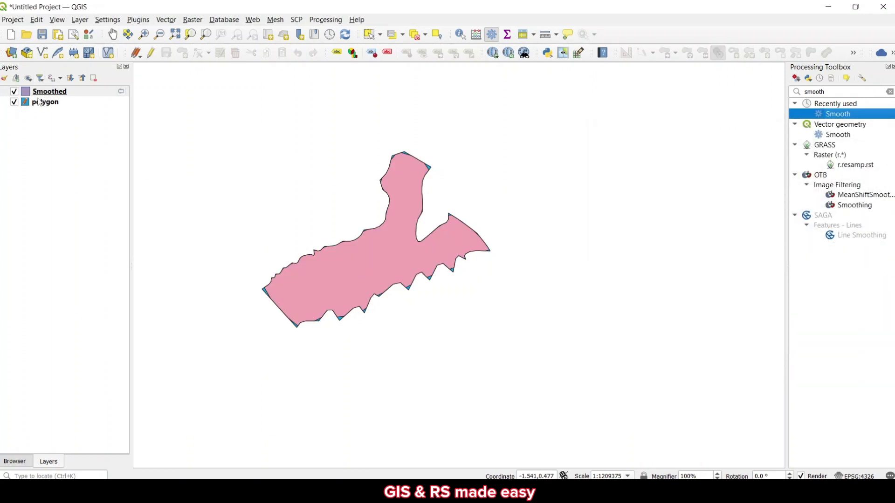
click(15, 103)
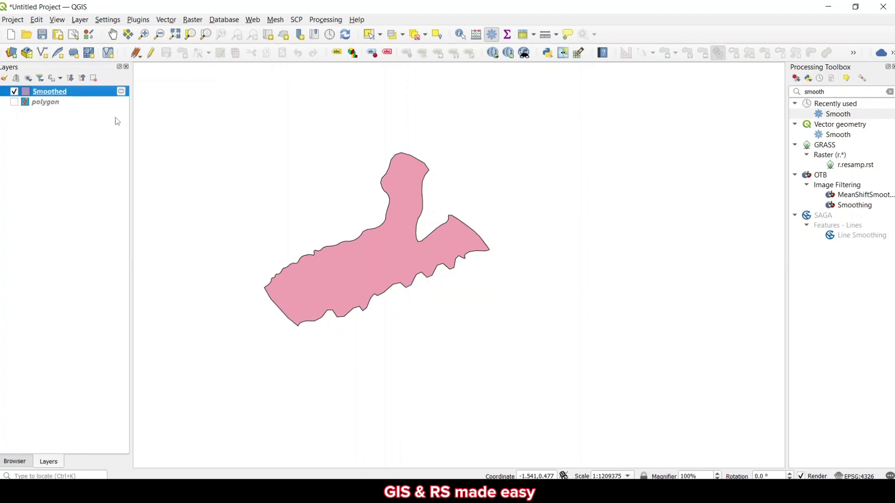
Hide the pink Smoothed layer, show polygon, and choose polygon as the Smooth input
click(15, 92)
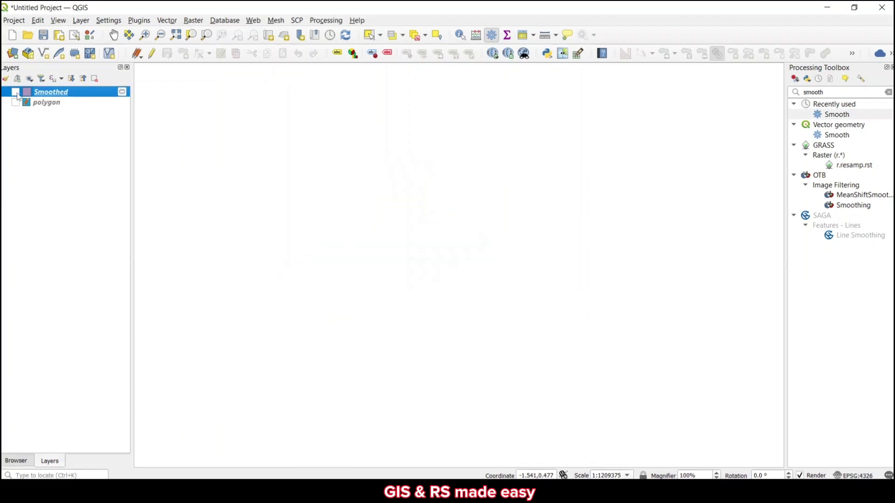
click(15, 102)
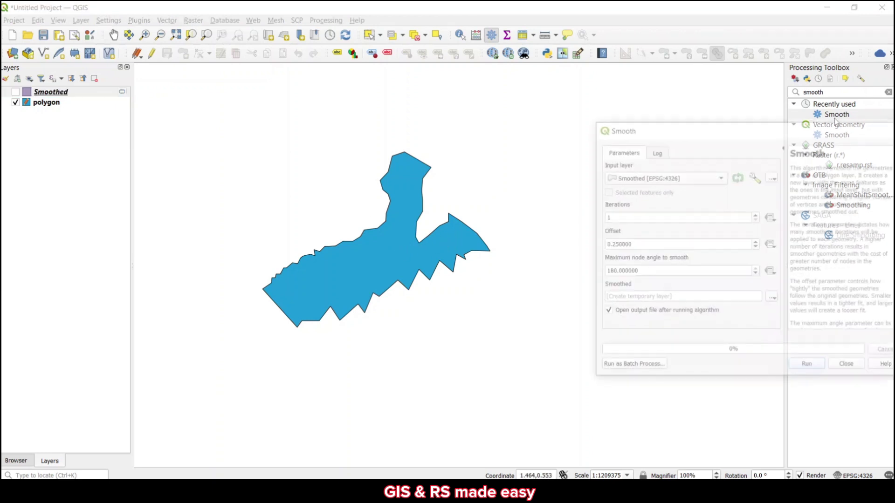
click(676, 178)
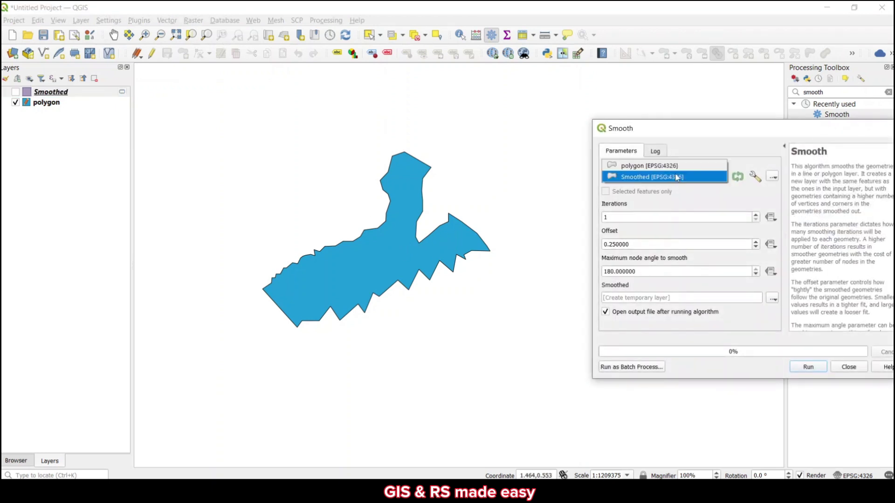
click(639, 167)
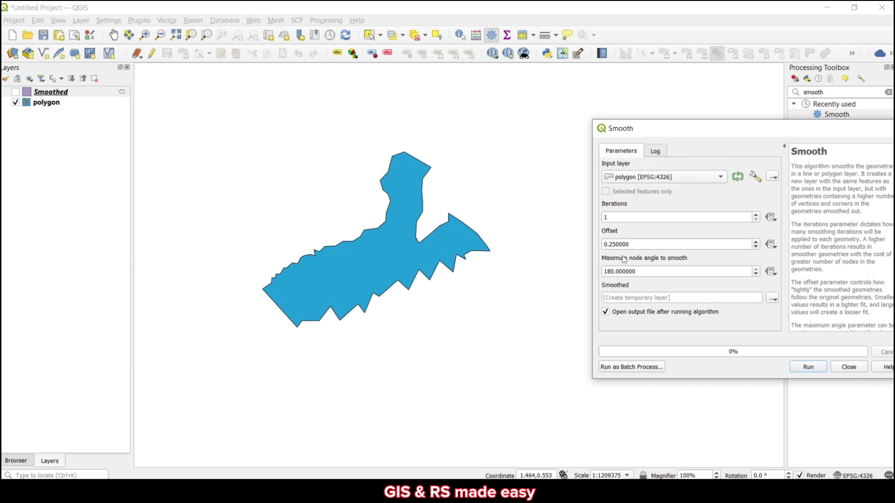
Run Smooth with offset 0.5 for a green Smoothed layer, then hide polygon
drag(635, 244, 569, 242)
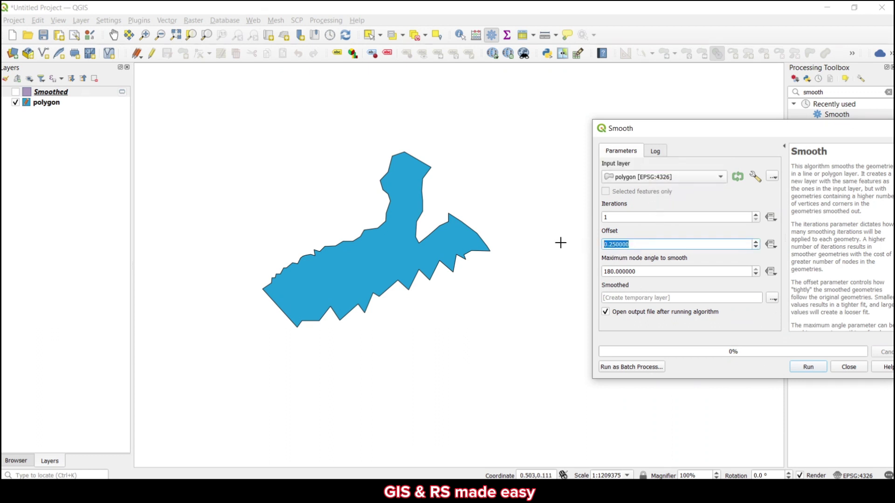
text(.5)
click(814, 370)
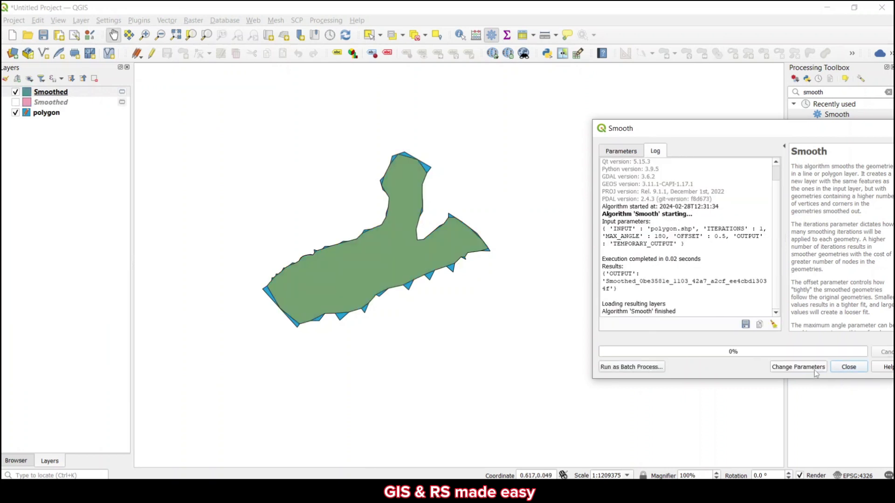
click(847, 369)
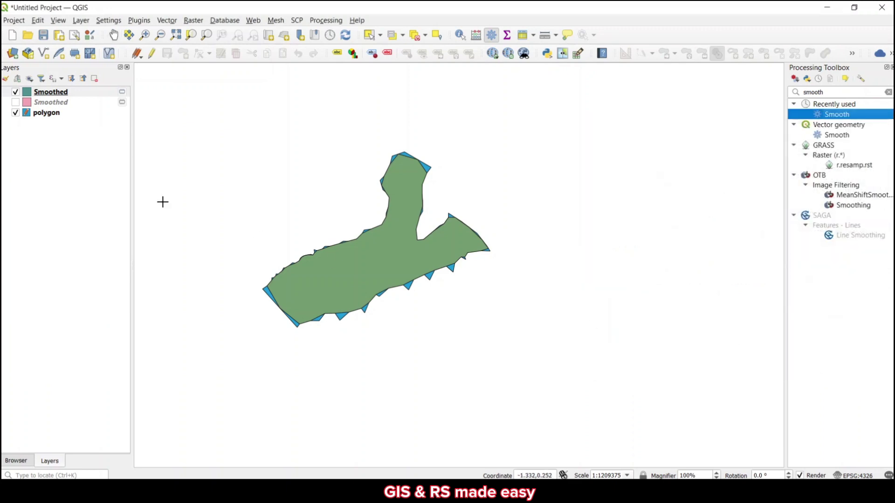
click(16, 113)
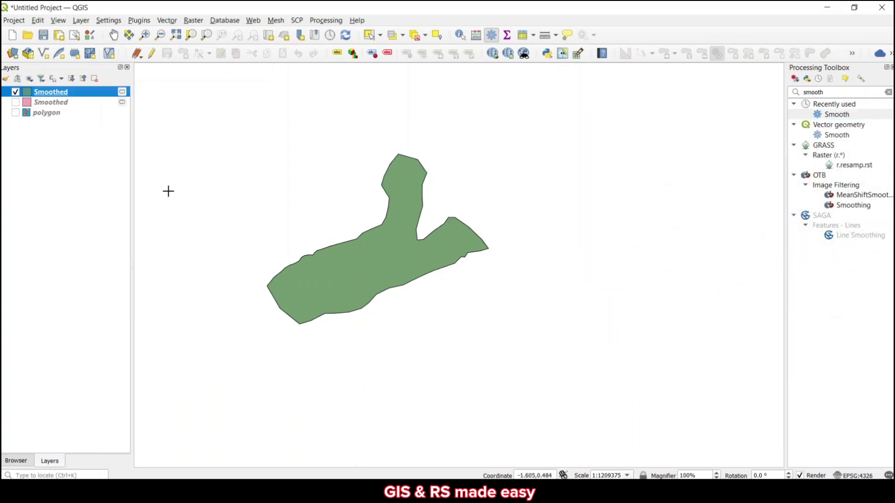